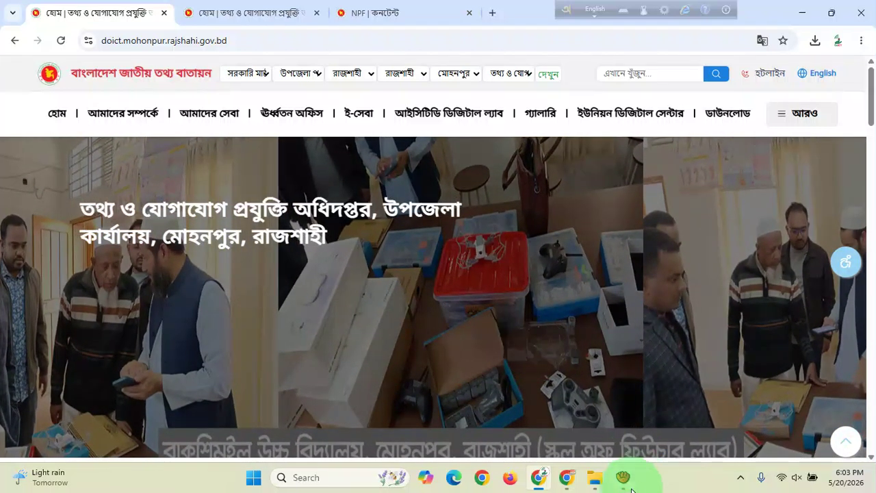
Glance over the NPF content-type card grid, then return to the public Mohonpur ICT office site.
{"action": "left_click", "coordinate": [374, 13]}
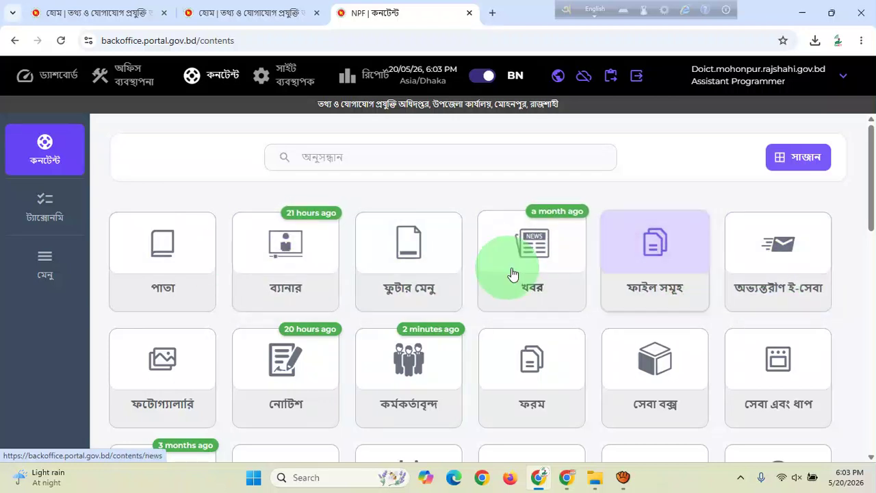
{"action": "scroll", "coordinate": [373, 318], "scroll_direction": "down", "scroll_amount": 2}
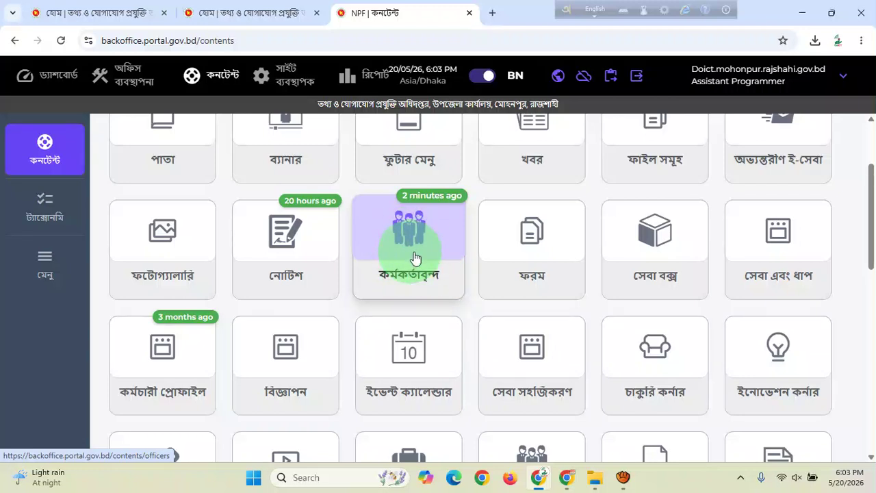
{"action": "left_click", "coordinate": [236, 14]}
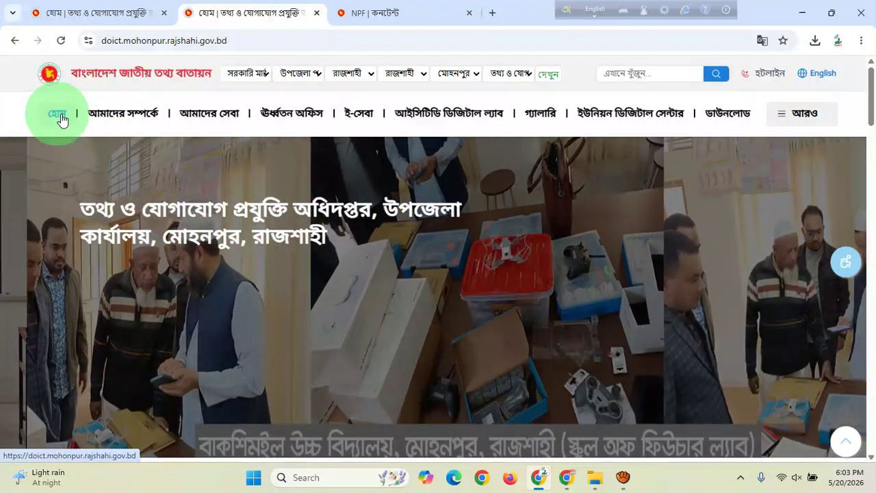
Open কর্মকর্তাগণ from the আমাদের সম্পর্কে menu and scroll through the listed officers.
{"action": "mouse_move", "coordinate": [396, 118]}
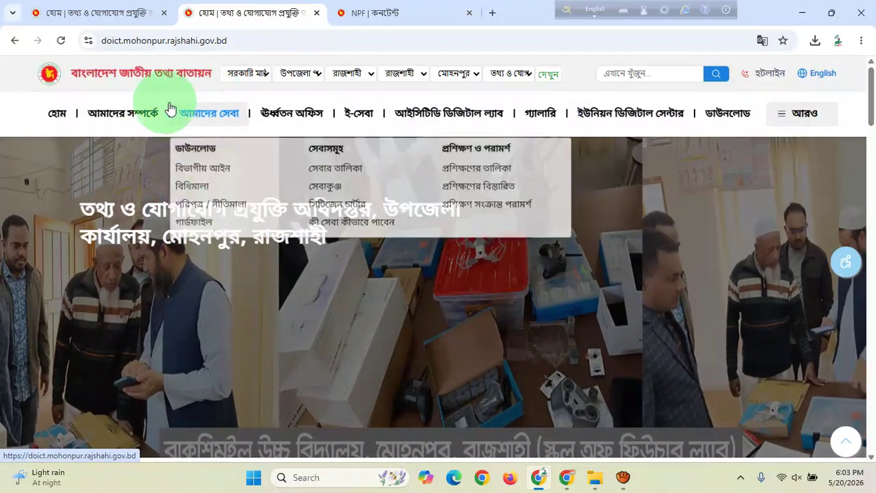
{"action": "mouse_move", "coordinate": [153, 120]}
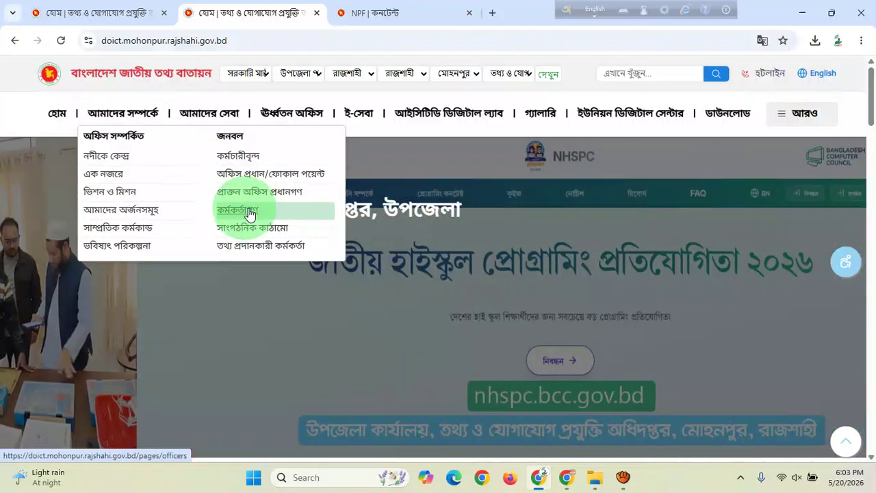
{"action": "left_click", "coordinate": [249, 212]}
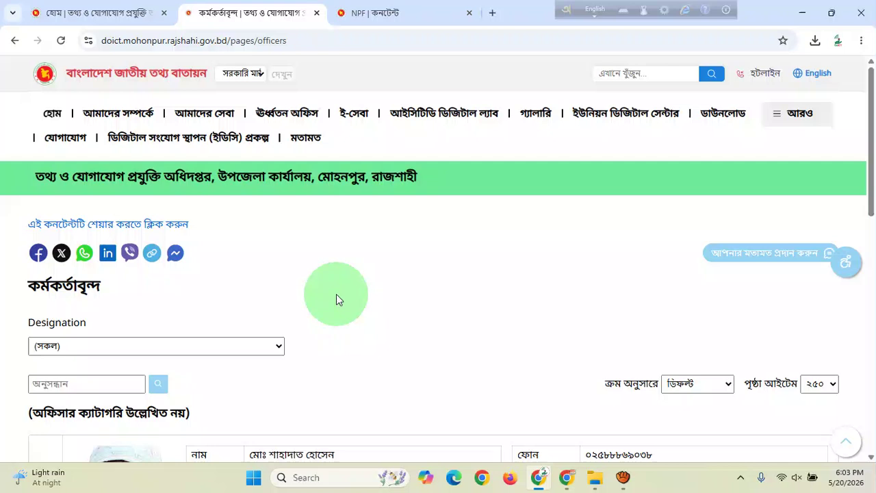
{"action": "scroll", "coordinate": [335, 294], "scroll_direction": "down", "scroll_amount": 3}
{"action": "scroll", "coordinate": [226, 277], "scroll_direction": "down", "scroll_amount": 6}
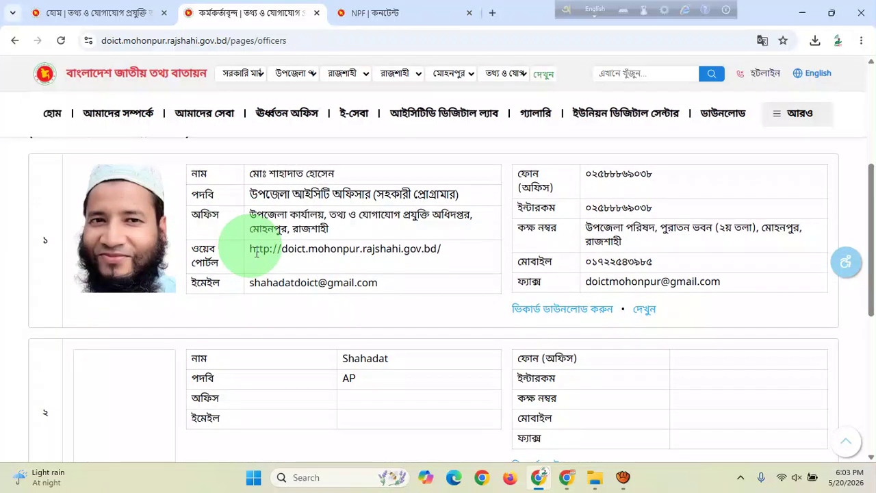
{"action": "scroll", "coordinate": [252, 245], "scroll_direction": "up", "scroll_amount": 3}
{"action": "scroll", "coordinate": [253, 245], "scroll_direction": "up", "scroll_amount": 5}
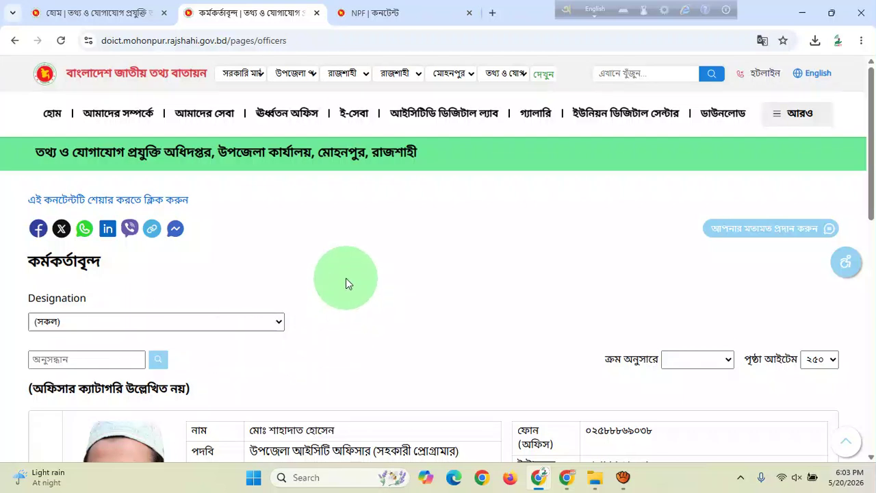
Open the কর্মকর্তাবৃন্দ entry list from the NPF dashboard and start a new officer entry.
{"action": "left_click", "coordinate": [365, 12]}
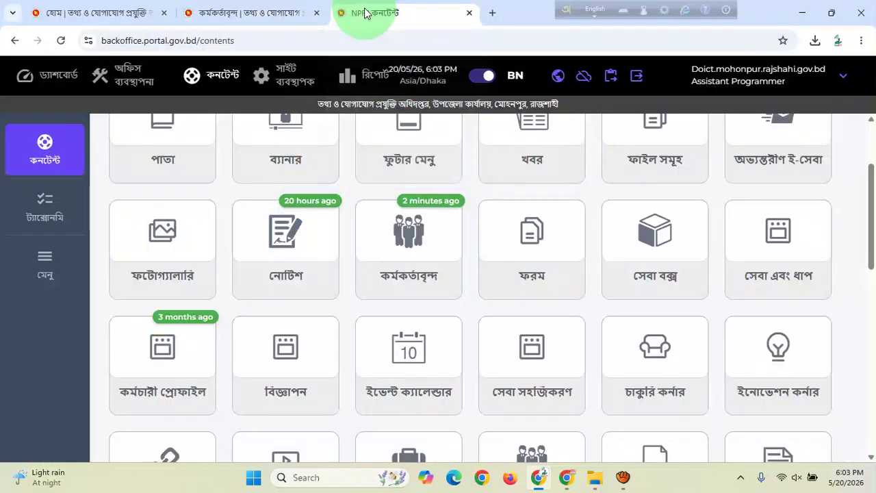
{"action": "scroll", "coordinate": [418, 307], "scroll_direction": "up", "scroll_amount": 1}
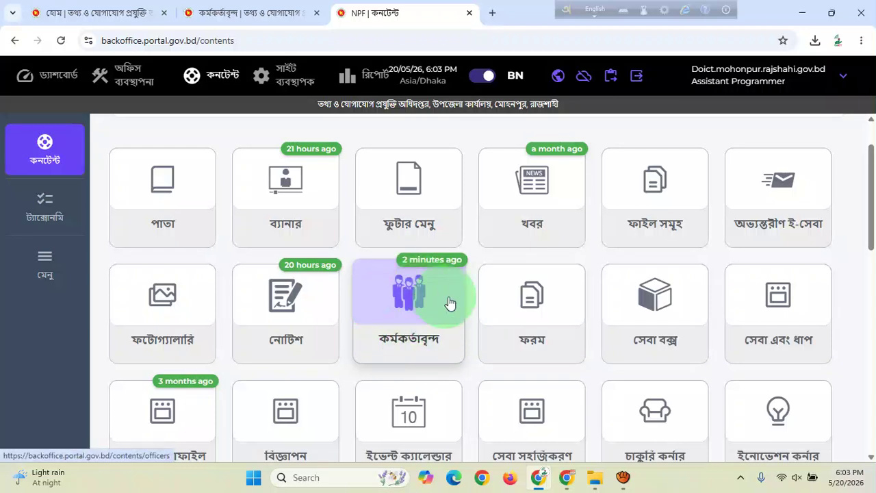
{"action": "left_click", "coordinate": [414, 305]}
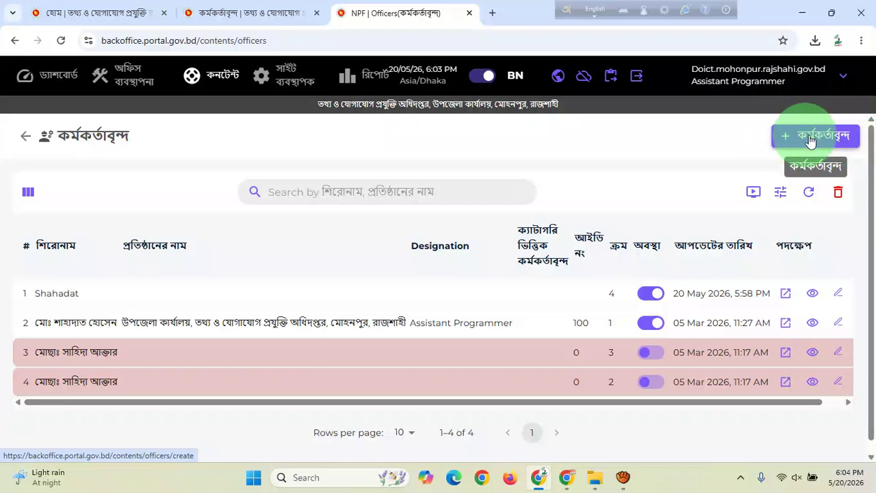
{"action": "left_click", "coordinate": [810, 140]}
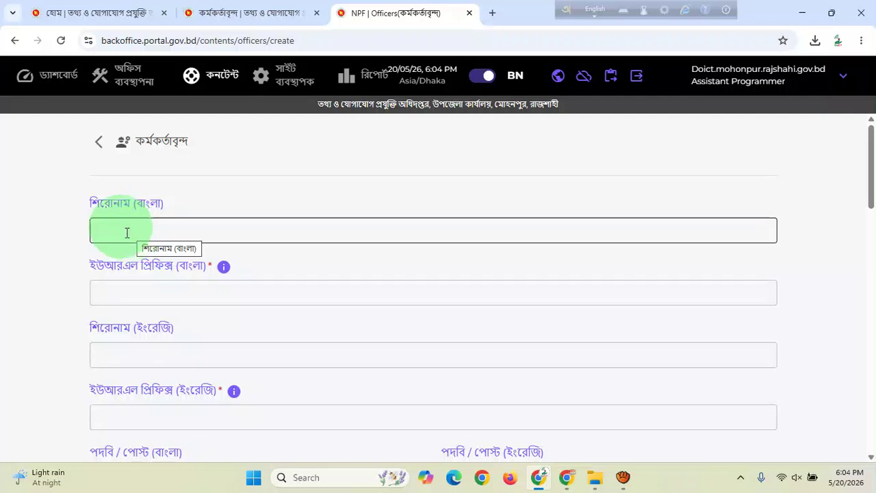
Scroll through the two existing officer entries on the public officers page and back up.
{"action": "left_click", "coordinate": [215, 12]}
{"action": "scroll", "coordinate": [103, 329], "scroll_direction": "down", "scroll_amount": 5}
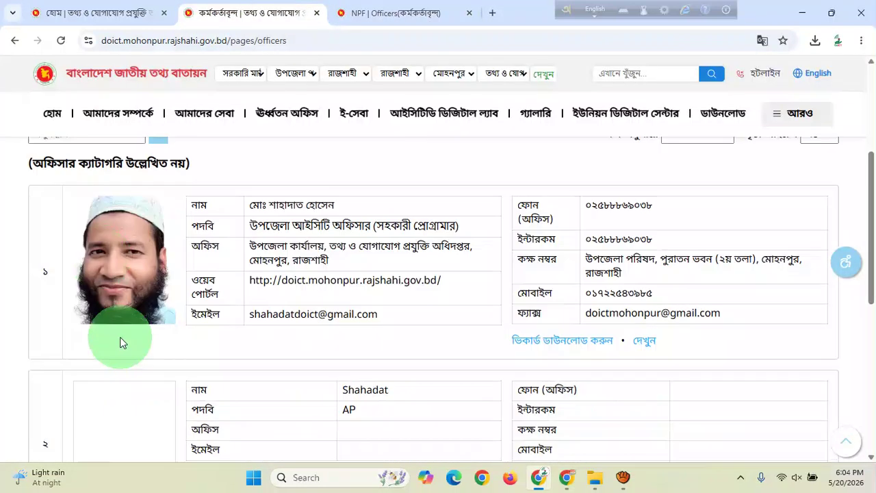
{"action": "scroll", "coordinate": [308, 313], "scroll_direction": "down", "scroll_amount": 3}
{"action": "scroll", "coordinate": [295, 273], "scroll_direction": "up", "scroll_amount": 2}
{"action": "scroll", "coordinate": [294, 273], "scroll_direction": "up", "scroll_amount": 1}
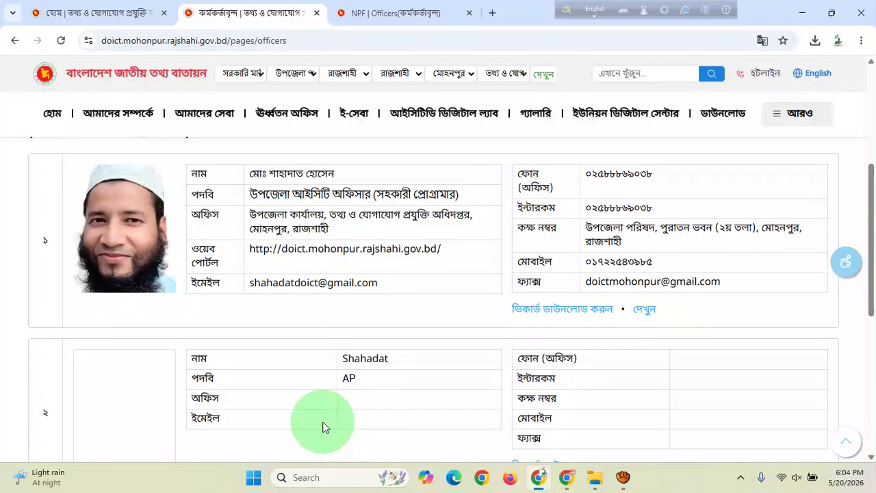
{"action": "scroll", "coordinate": [347, 363], "scroll_direction": "up", "scroll_amount": 4}
{"action": "scroll", "coordinate": [349, 361], "scroll_direction": "up", "scroll_amount": 1}
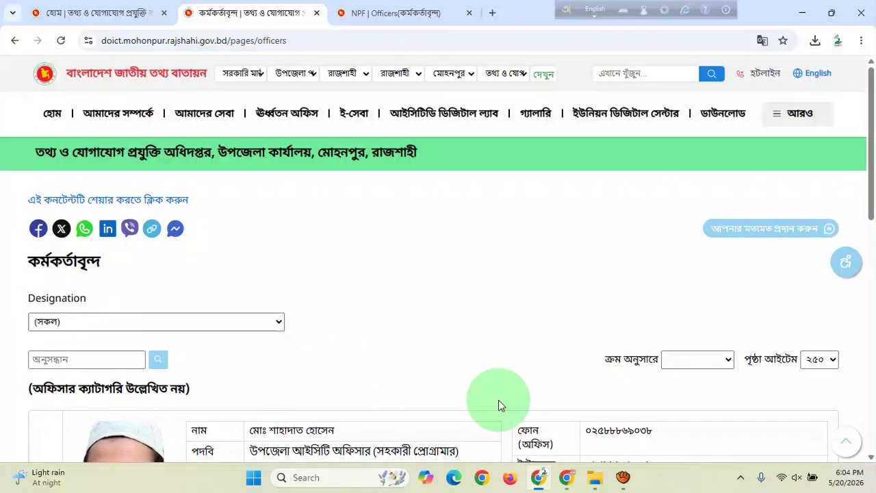
Enter the officer's name in Bangla in the Bangla title field of the new-officer form.
{"action": "left_click", "coordinate": [374, 12]}
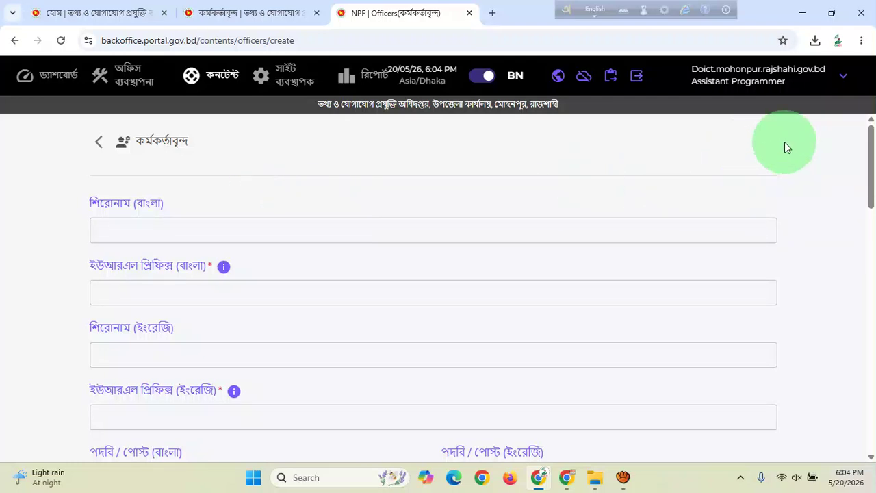
{"action": "scroll", "coordinate": [260, 258], "scroll_direction": "down", "scroll_amount": 2}
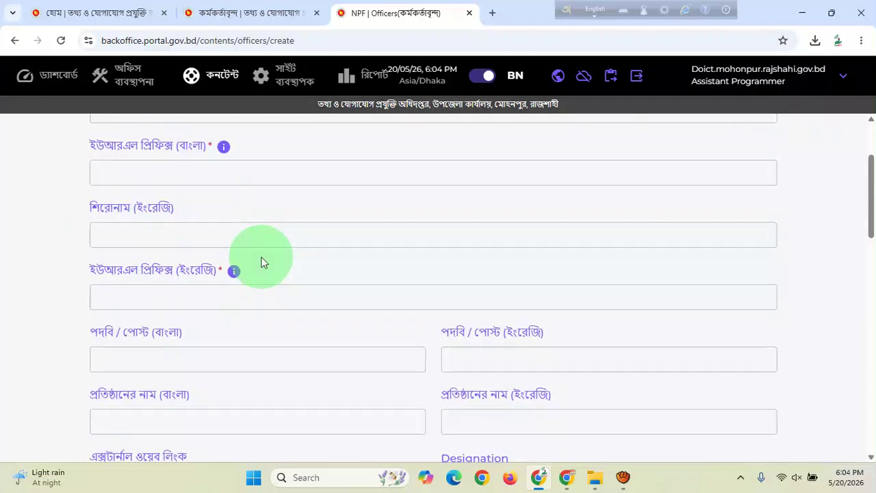
{"action": "scroll", "coordinate": [280, 257], "scroll_direction": "up", "scroll_amount": 2}
{"action": "scroll", "coordinate": [490, 247], "scroll_direction": "down", "scroll_amount": 3}
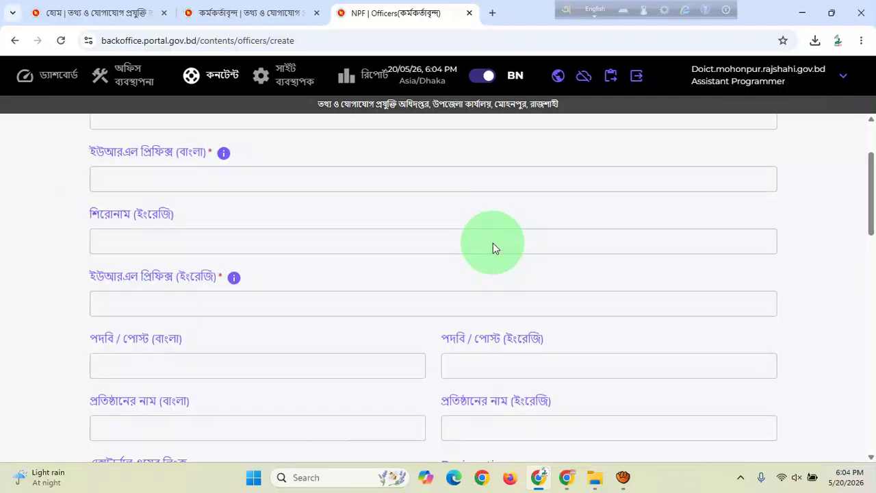
{"action": "scroll", "coordinate": [316, 303], "scroll_direction": "up", "scroll_amount": 3}
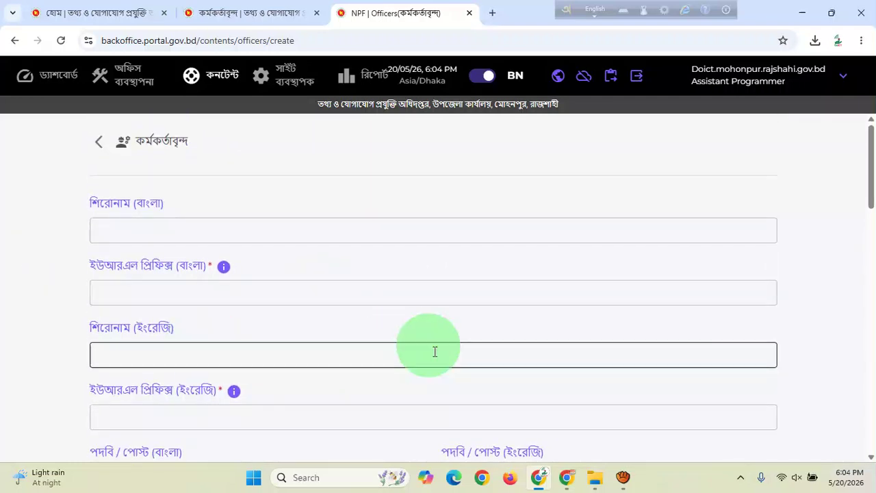
{"action": "left_click", "coordinate": [152, 230]}
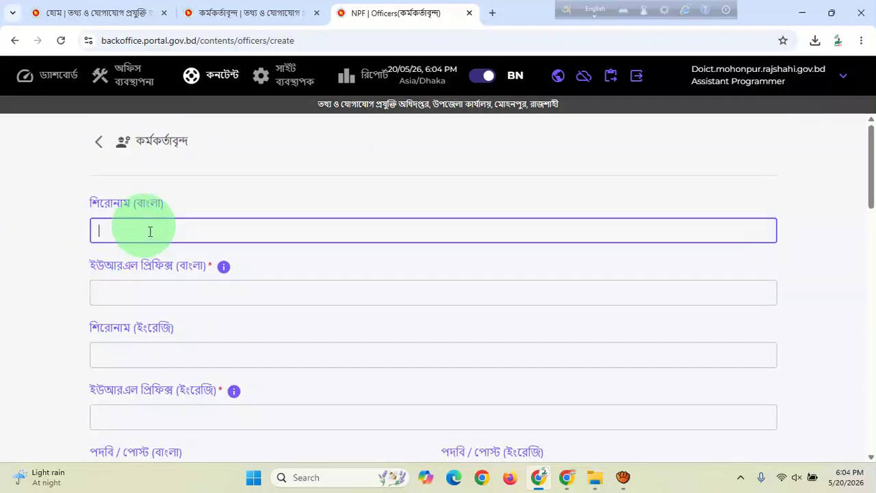
{"action": "left_click", "coordinate": [595, 10]}
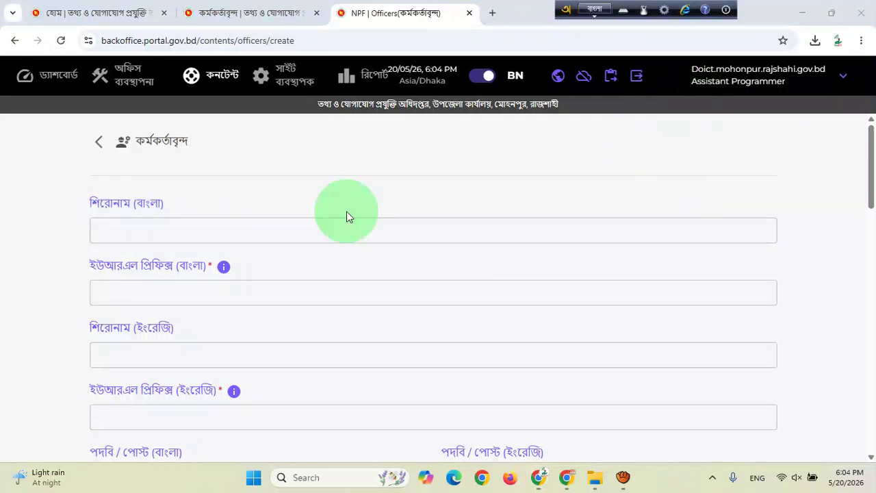
{"action": "left_click", "coordinate": [146, 230]}
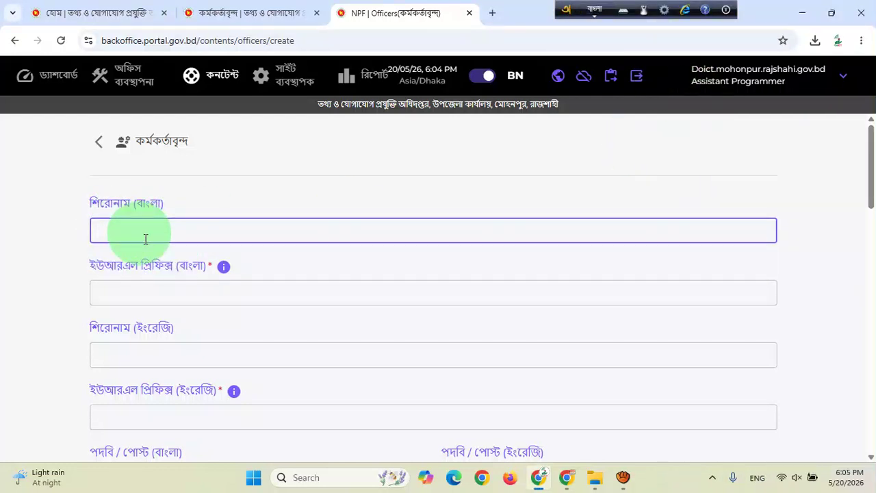
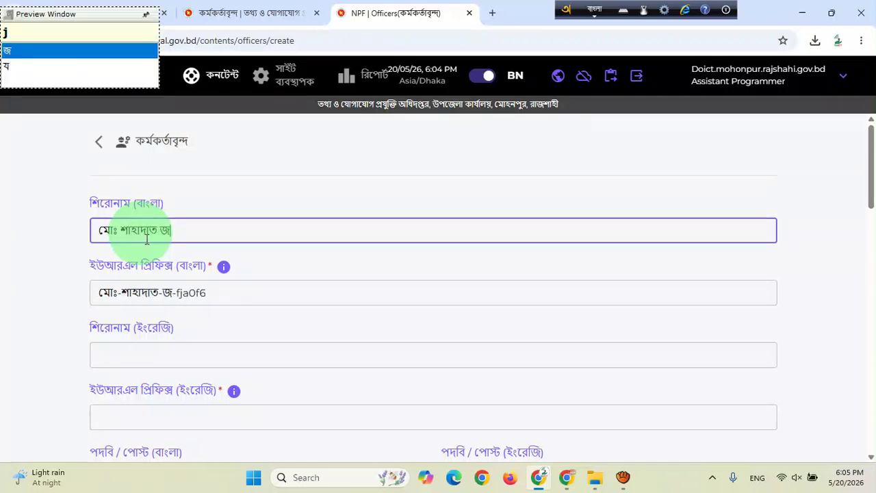
{"action": "type", "text": "m"}
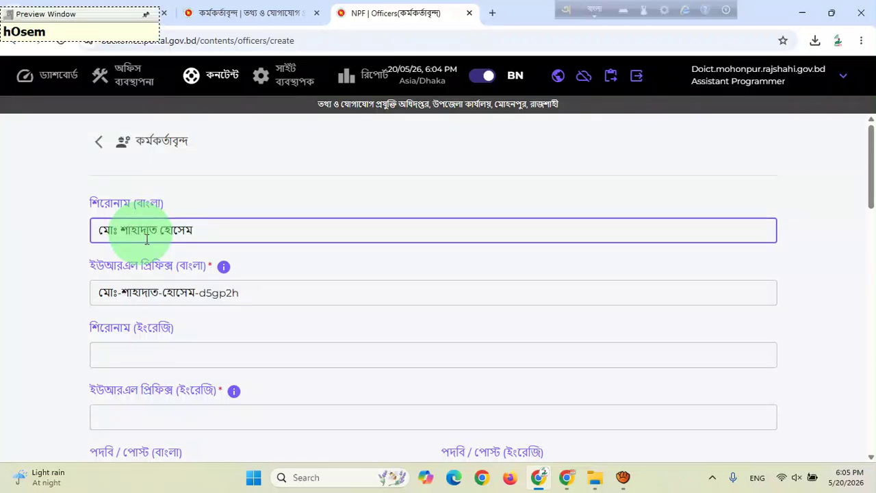
{"action": "key", "text": "BackSpace"}
{"action": "type", "text": "n"}
Enter the officer's name in English in the English title field.
{"action": "scroll", "coordinate": [69, 342], "scroll_direction": "down", "scroll_amount": 2}
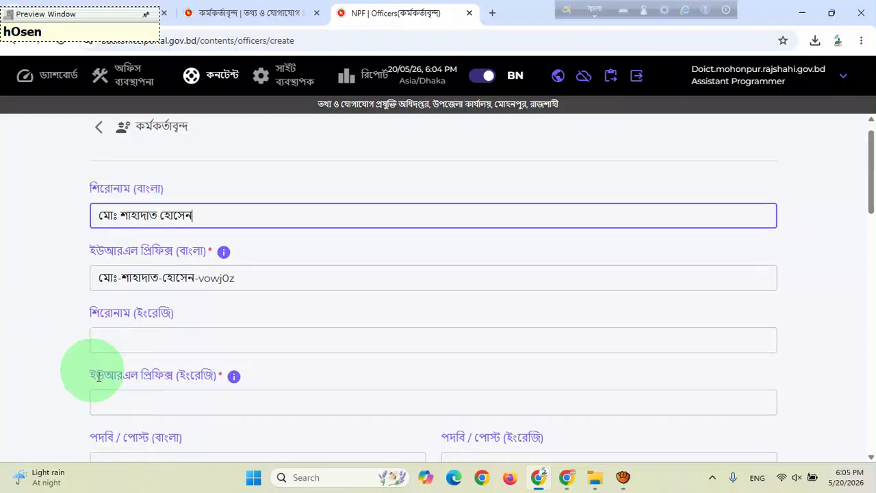
{"action": "left_click", "coordinate": [151, 230]}
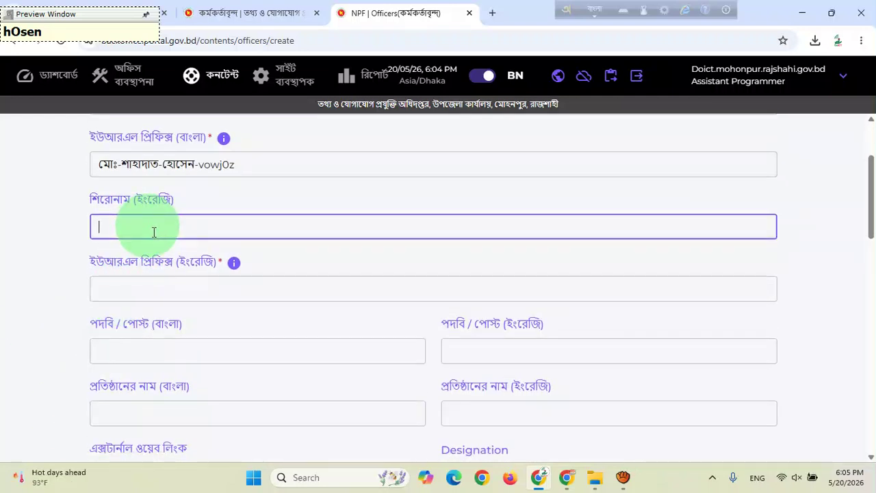
{"action": "key", "text": "F12"}
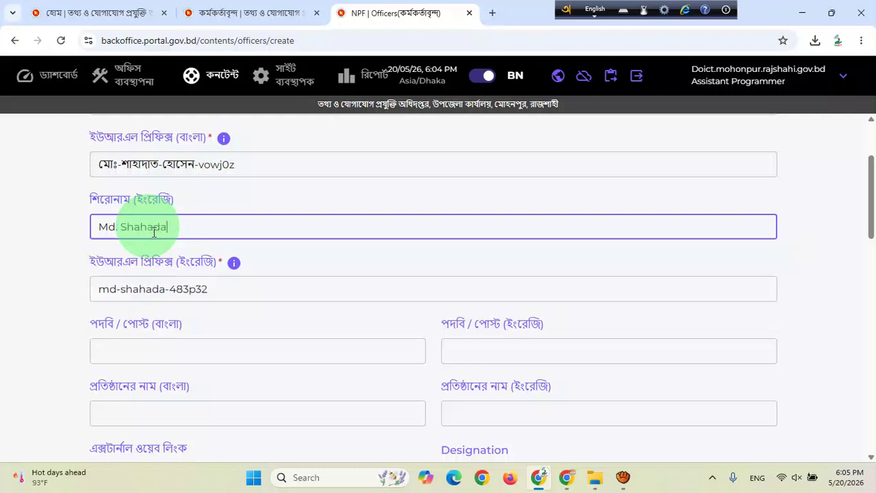
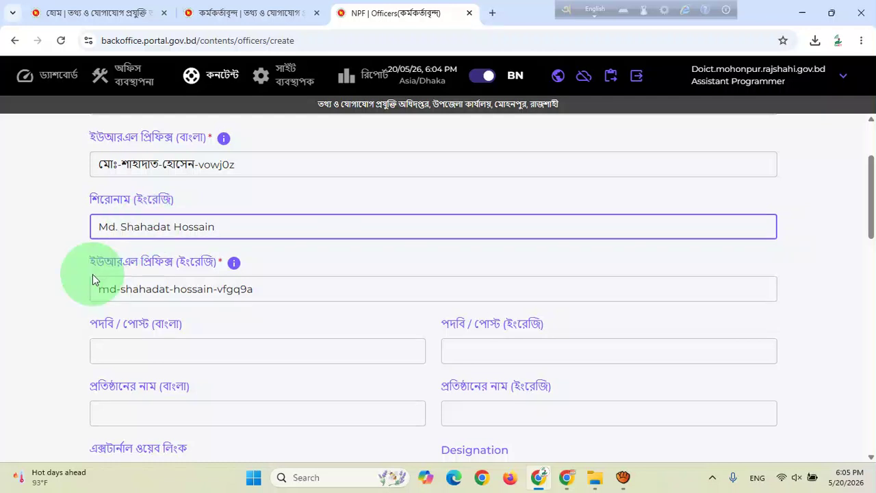
Fill the post fields with উপজেলা আইসিটি অফিসার (Bangla) and Upazila ICT Officer (English).
{"action": "scroll", "coordinate": [171, 328], "scroll_direction": "down", "scroll_amount": 1}
{"action": "left_click", "coordinate": [150, 290]}
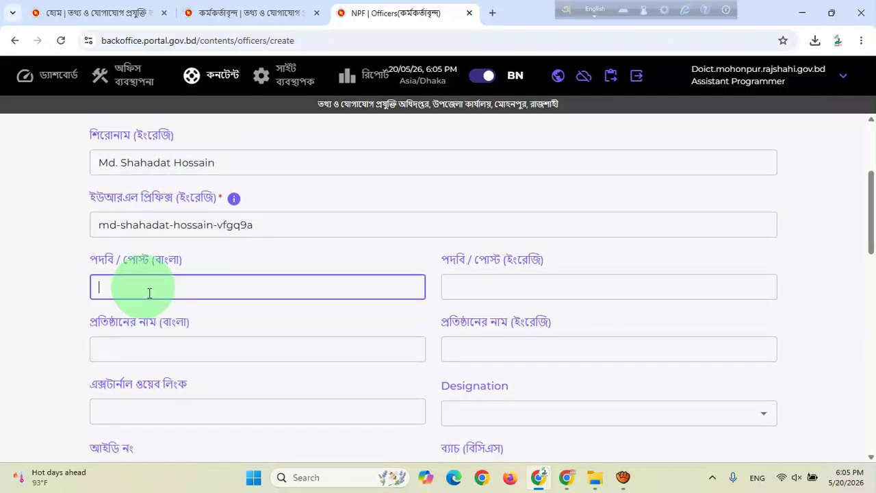
{"action": "key", "text": "F12"}
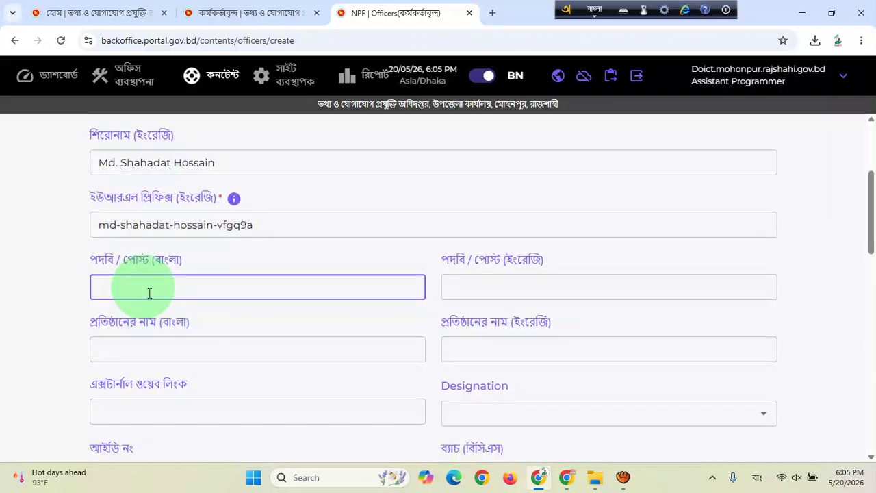
{"action": "type", "text": "সupjela"}
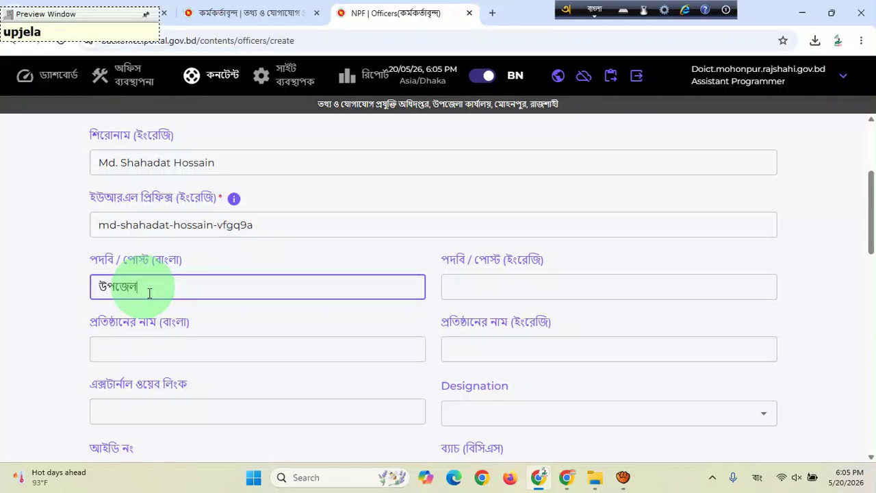
{"action": "type", "text": " aisiTi"}
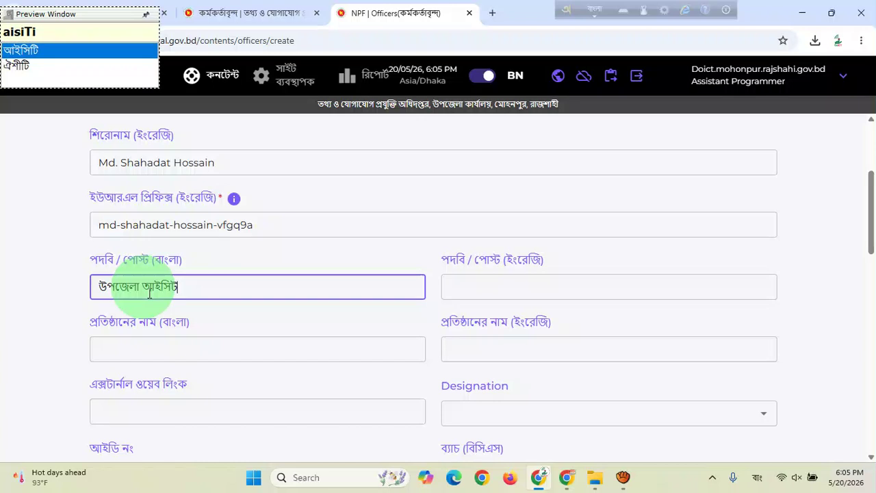
{"action": "type", "text": " ofisa"}
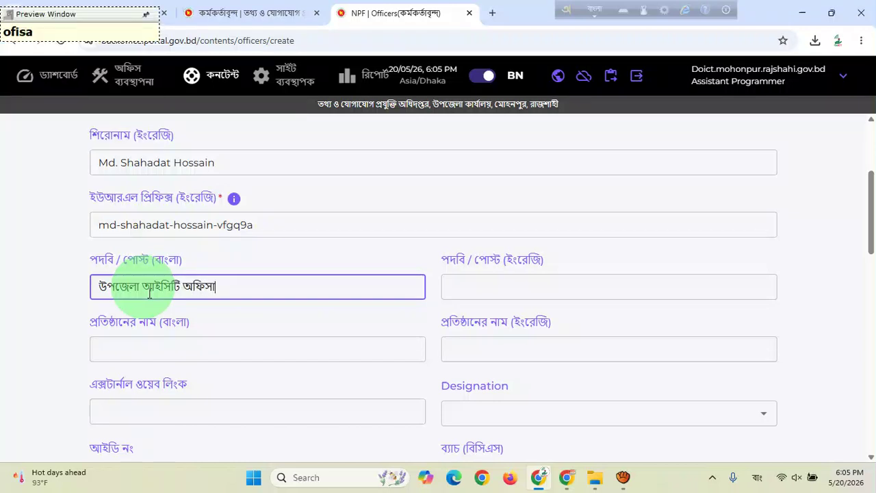
{"action": "type", "text": "r"}
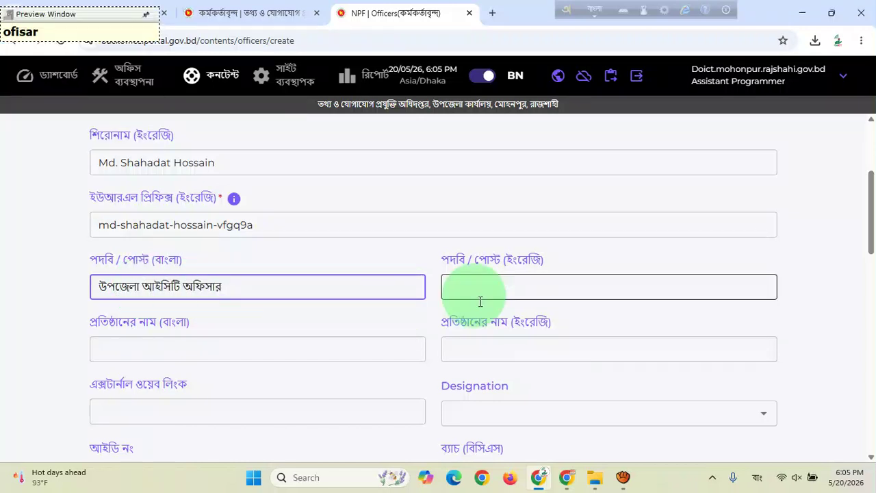
{"action": "left_click", "coordinate": [481, 288]}
{"action": "key", "text": "F12"}
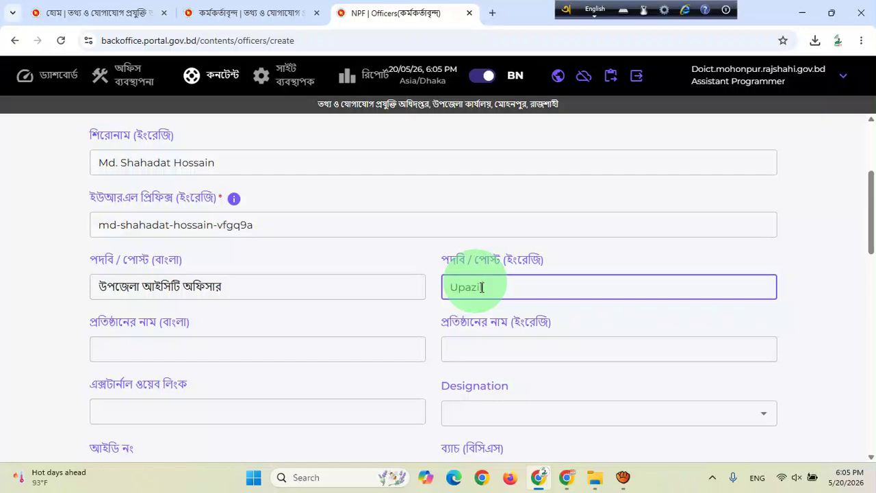
{"action": "type", "text": "Upazila ICT Officer"}
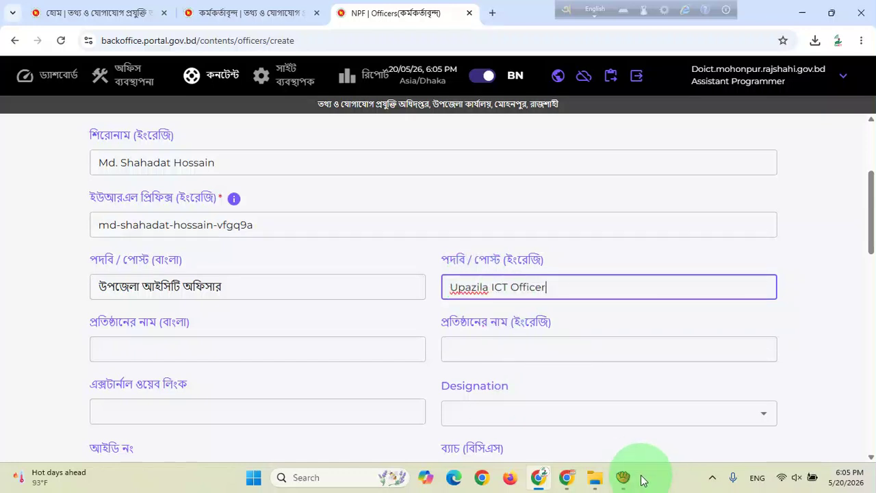
{"action": "scroll", "coordinate": [190, 336], "scroll_direction": "down", "scroll_amount": 1}
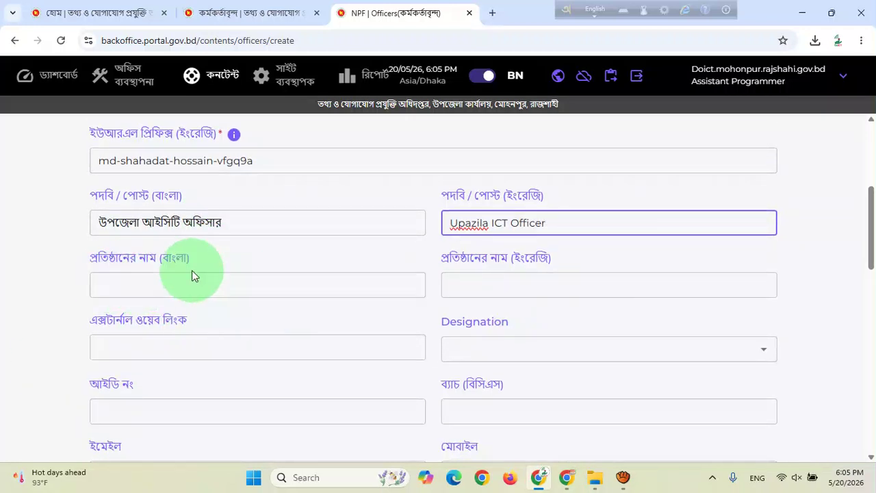
{"action": "scroll", "coordinate": [471, 307], "scroll_direction": "down", "scroll_amount": 1}
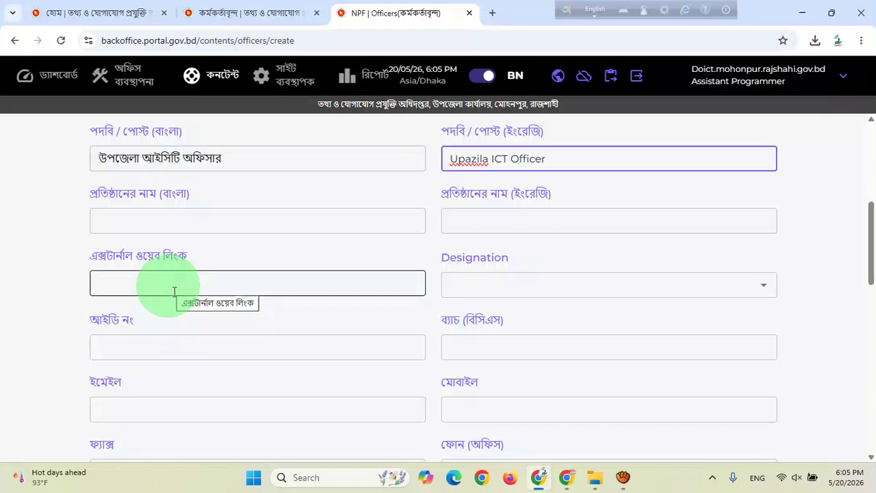
{"action": "scroll", "coordinate": [174, 274], "scroll_direction": "down", "scroll_amount": 2}
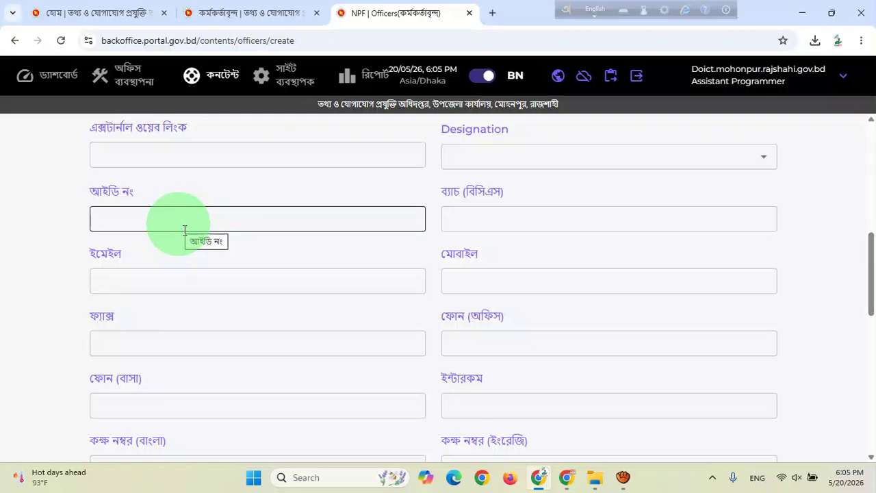
Enter the officer's e-mail address and mobile number, leaving ID, BCS batch and office phone blank.
{"action": "left_click", "coordinate": [146, 225]}
{"action": "left_click", "coordinate": [499, 225]}
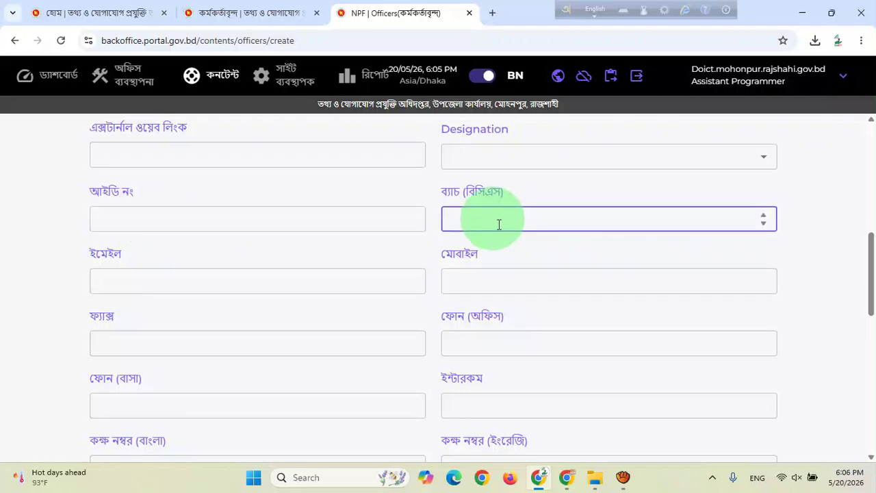
{"action": "left_click", "coordinate": [192, 290]}
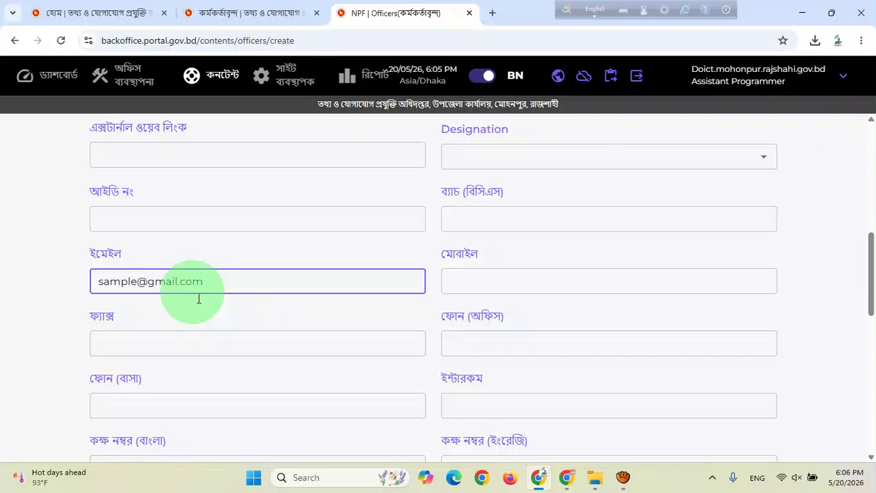
{"action": "left_click", "coordinate": [547, 286]}
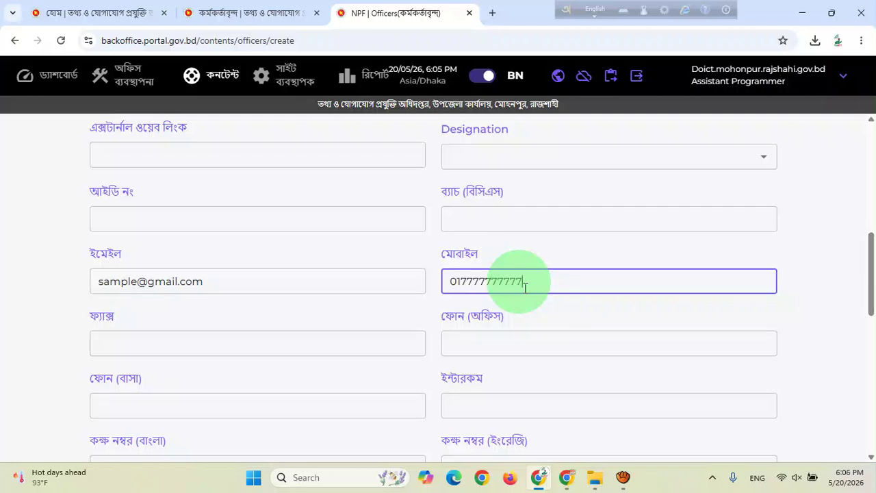
{"action": "scroll", "coordinate": [310, 362], "scroll_direction": "down", "scroll_amount": 1}
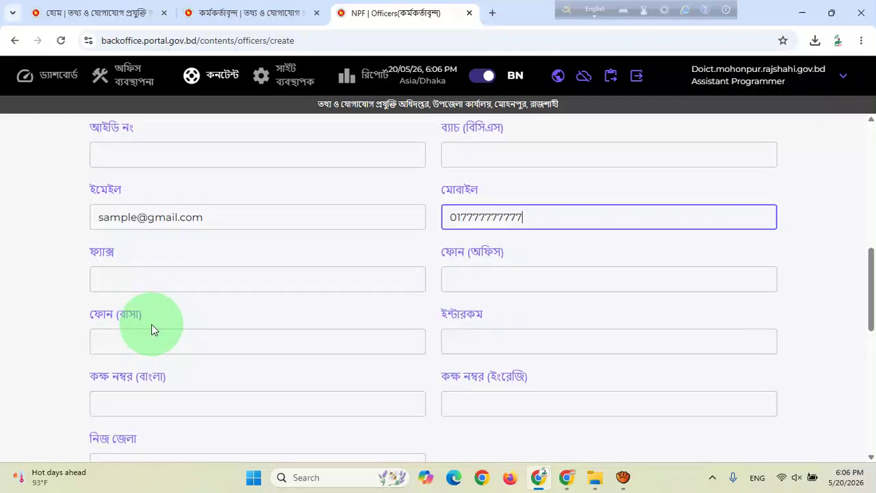
{"action": "left_click", "coordinate": [649, 283]}
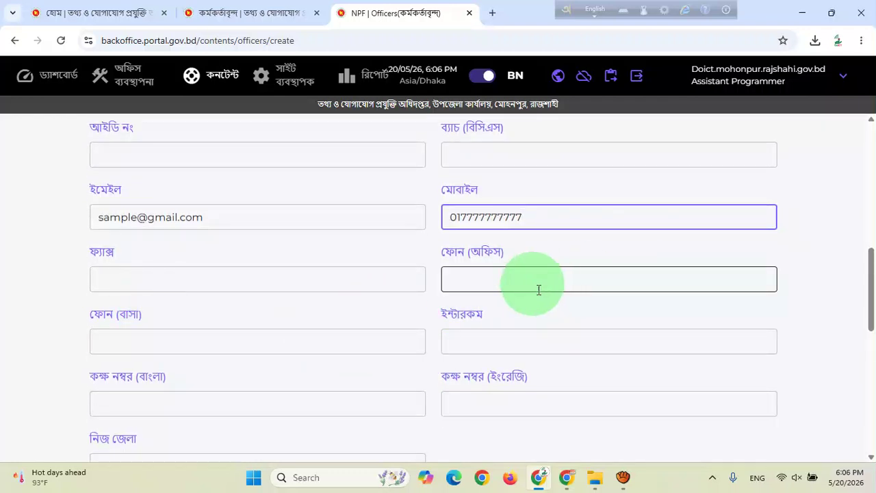
{"action": "left_click", "coordinate": [486, 288]}
{"action": "scroll", "coordinate": [176, 320], "scroll_direction": "down", "scroll_amount": 1}
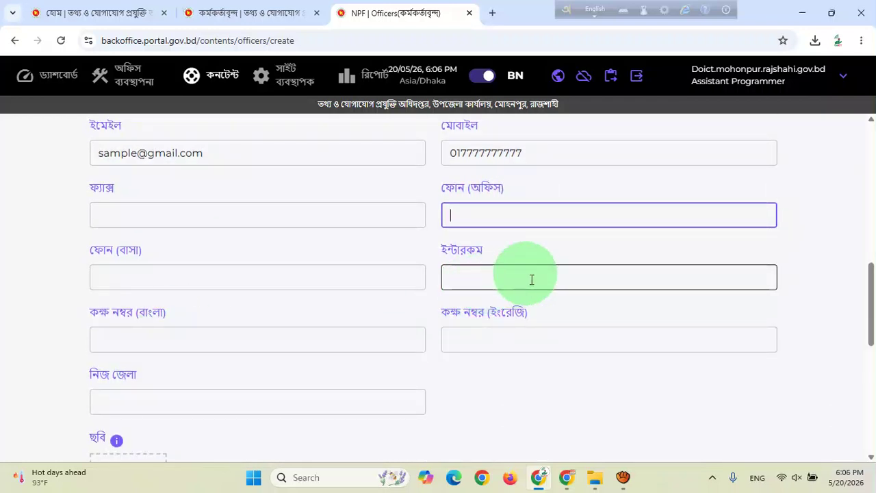
{"action": "scroll", "coordinate": [493, 294], "scroll_direction": "down", "scroll_amount": 2}
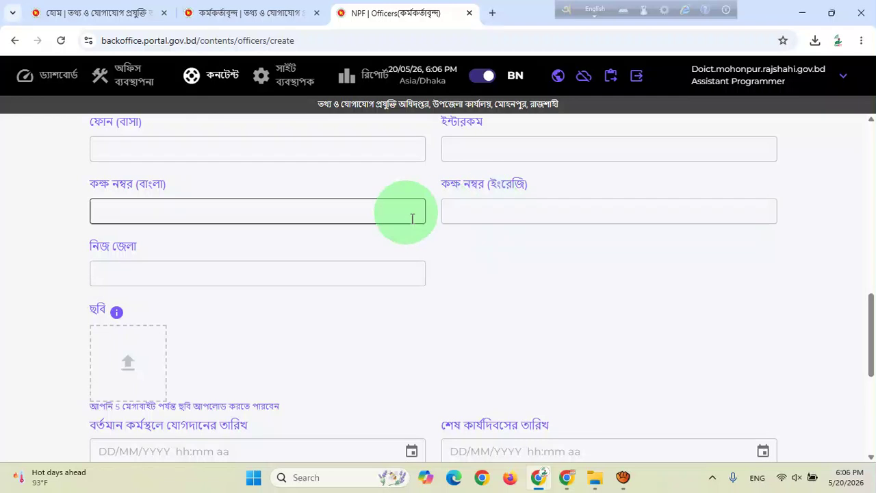
{"action": "scroll", "coordinate": [254, 258], "scroll_direction": "down", "scroll_amount": 1}
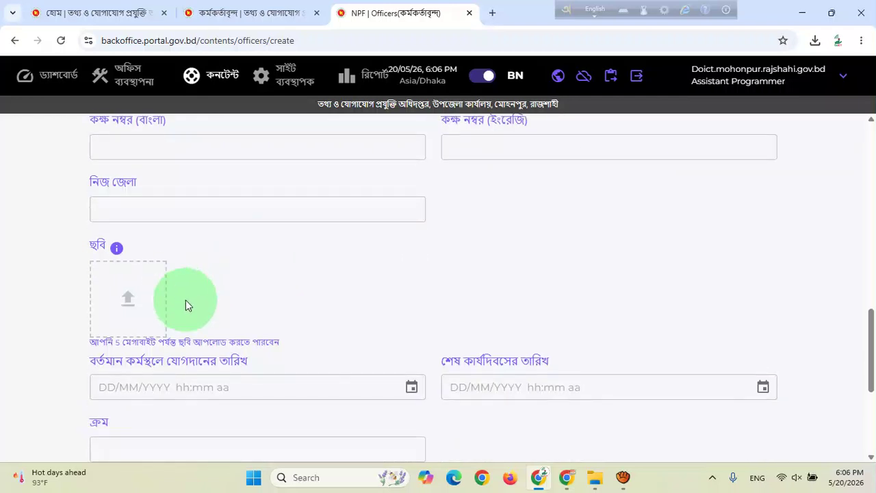
Upload the officer's portrait image from the Photo folder into the ছবি field.
{"action": "left_click", "coordinate": [127, 295]}
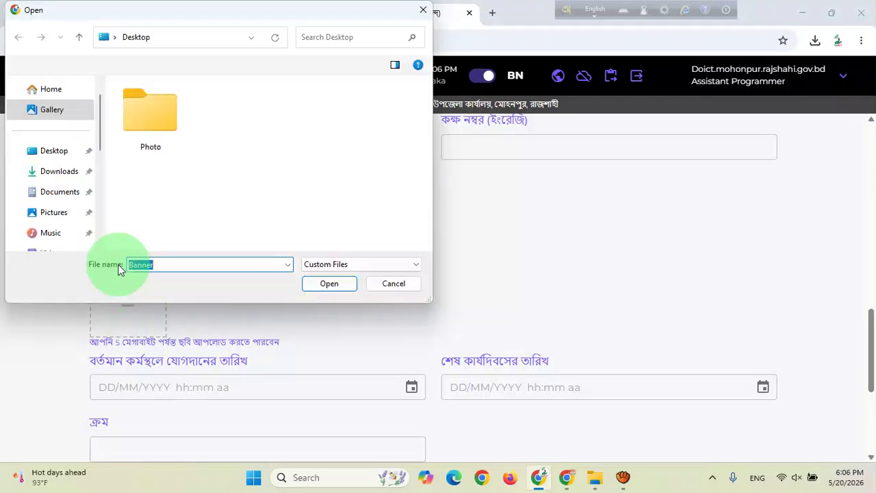
{"action": "double_click", "coordinate": [137, 108]}
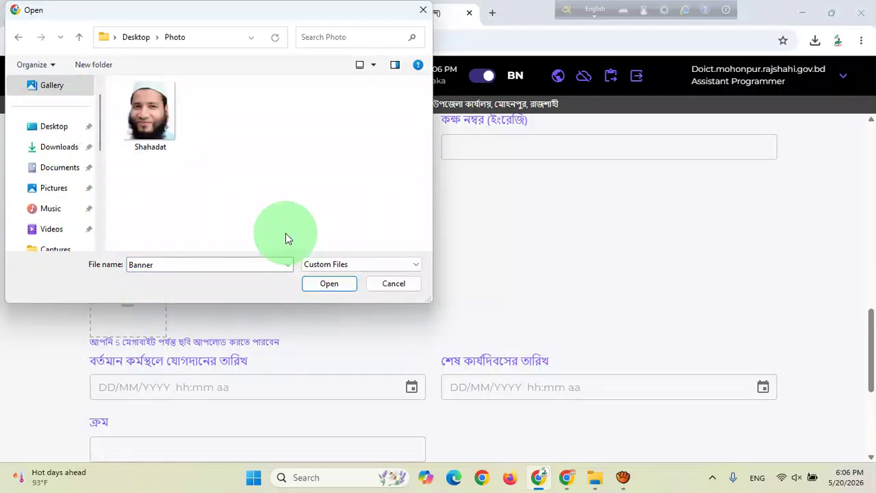
{"action": "left_click", "coordinate": [150, 113]}
{"action": "left_click", "coordinate": [334, 286]}
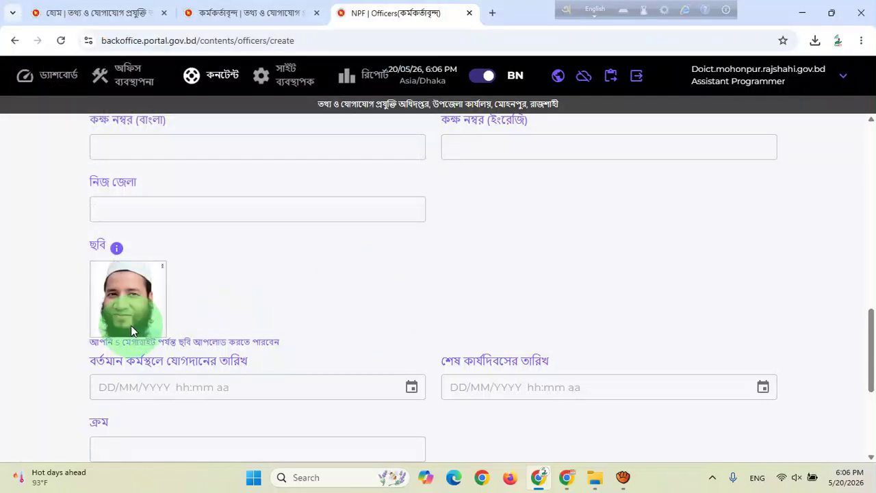
{"action": "scroll", "coordinate": [246, 268], "scroll_direction": "down", "scroll_amount": 2}
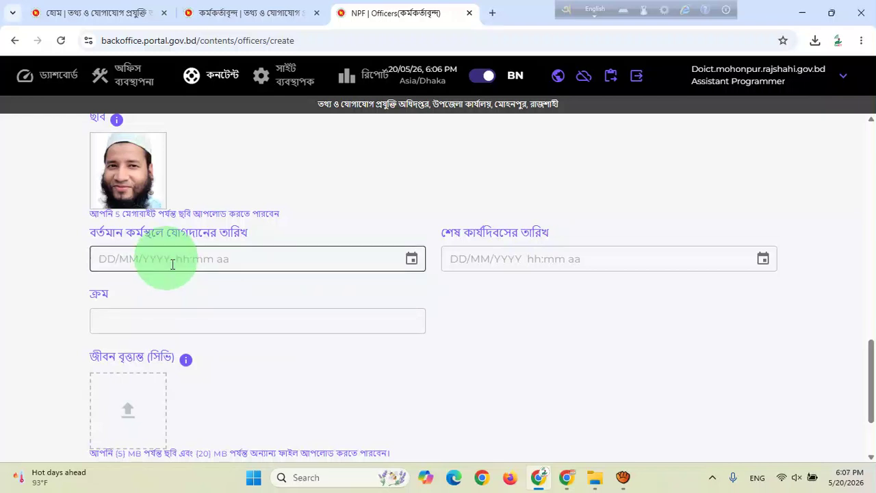
Replace the ক্রম order value -2 with 5.
{"action": "left_click", "coordinate": [253, 326]}
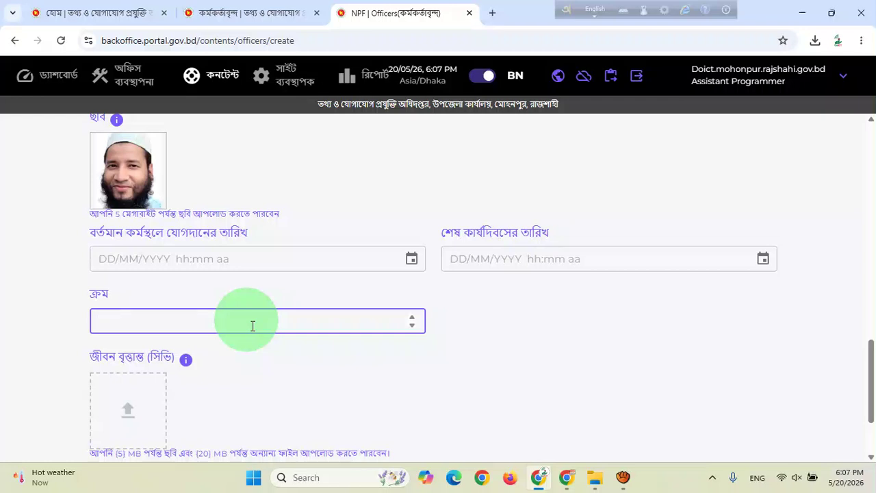
{"action": "scroll", "coordinate": [328, 299], "scroll_direction": "down", "scroll_amount": 1}
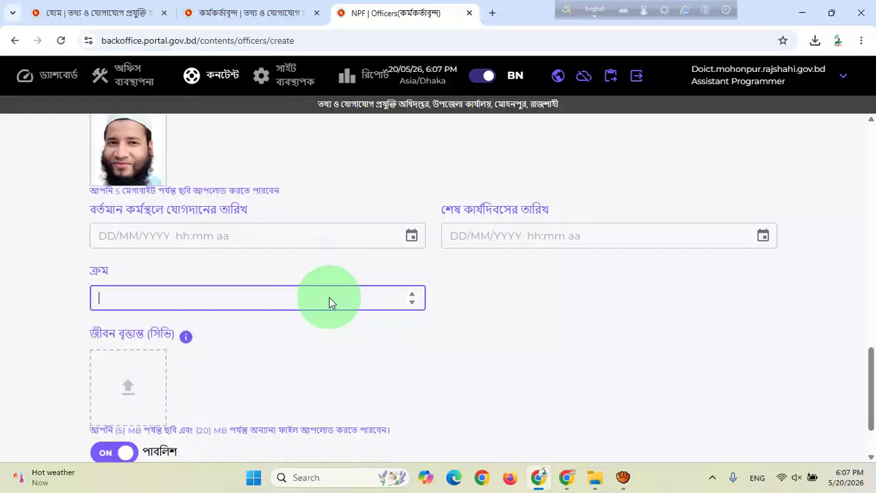
{"action": "scroll", "coordinate": [306, 335], "scroll_direction": "up", "scroll_amount": 1}
{"action": "scroll", "coordinate": [301, 319], "scroll_direction": "down", "scroll_amount": 4}
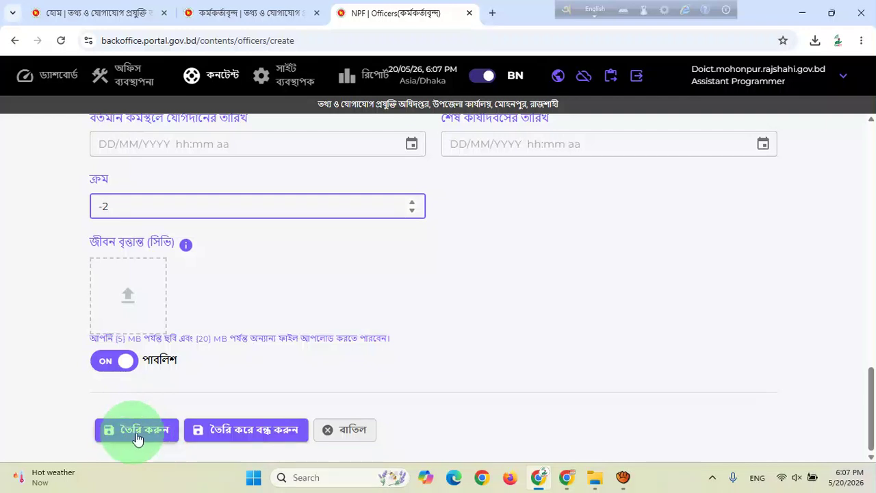
{"action": "left_click_drag", "start_coordinate": [110, 205], "coordinate": [55, 213]}
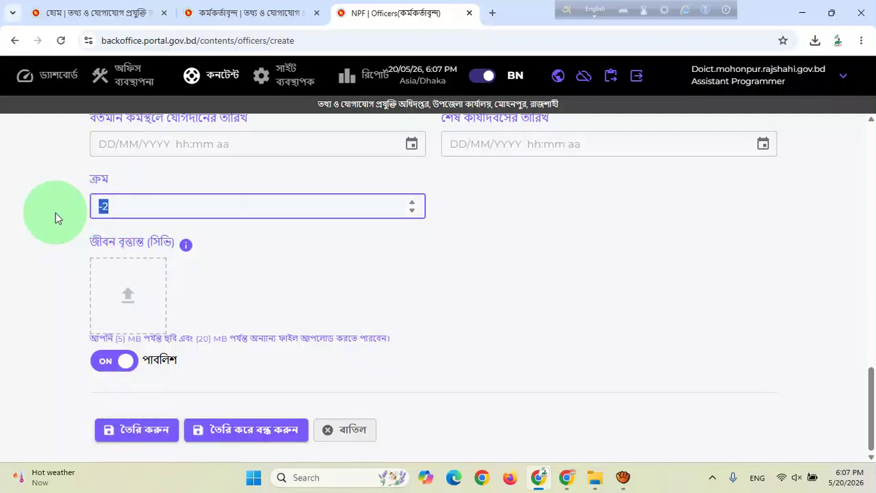
{"action": "type", "text": "5"}
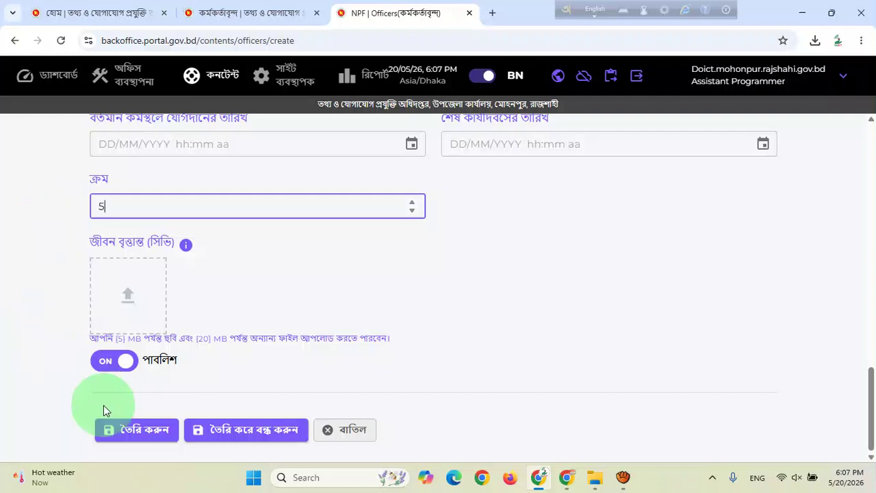
Save the officer with তৈরি করুন and return to the public officers page.
{"action": "left_click", "coordinate": [155, 431]}
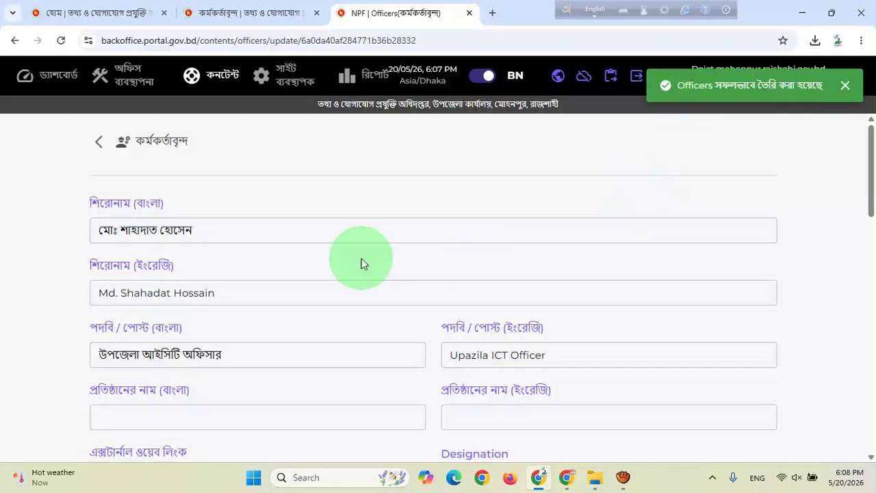
{"action": "left_click", "coordinate": [277, 23]}
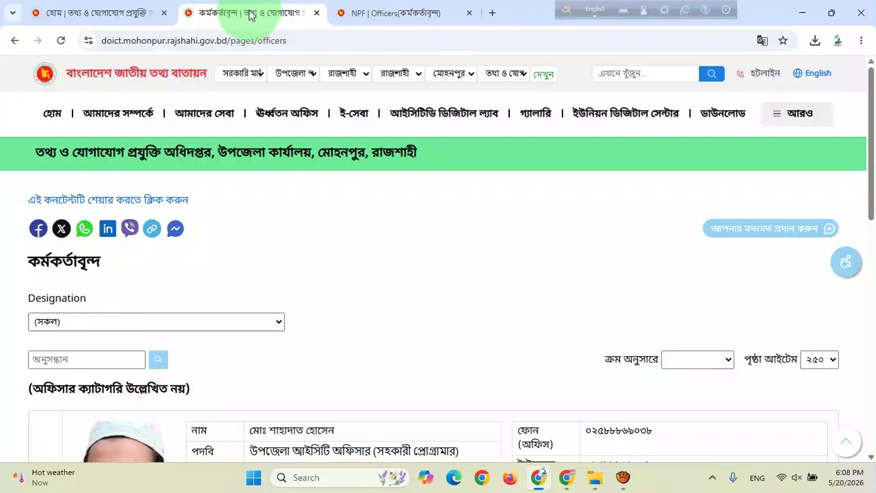
Reload the public officers page and scroll down to the new third officer entry.
{"action": "right_click", "coordinate": [250, 17]}
{"action": "left_click", "coordinate": [289, 107]}
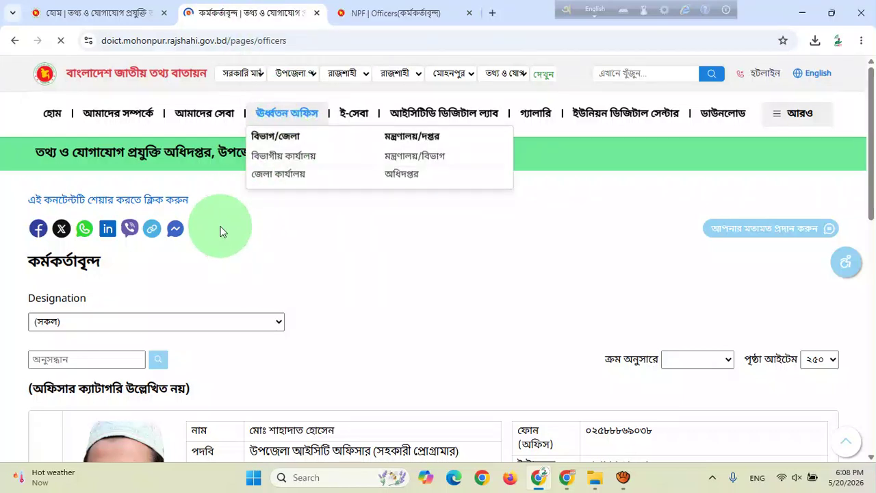
{"action": "scroll", "coordinate": [250, 245], "scroll_direction": "down", "scroll_amount": 8}
{"action": "scroll", "coordinate": [254, 227], "scroll_direction": "down", "scroll_amount": 2}
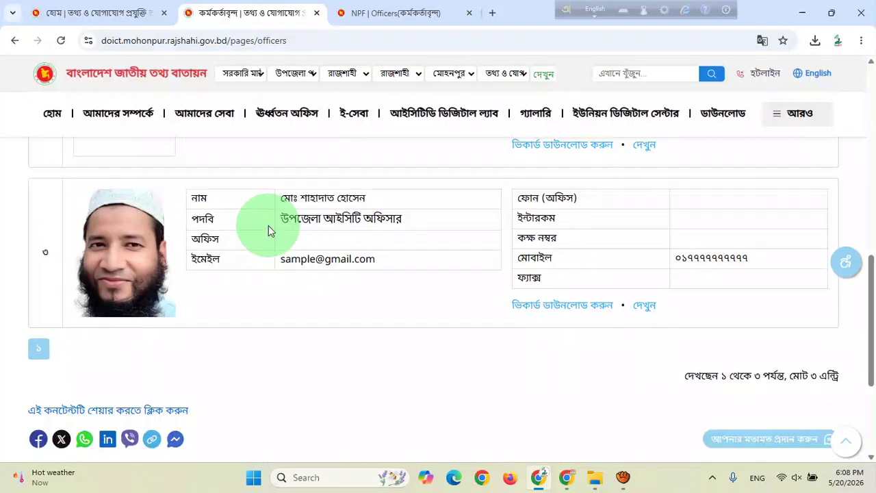